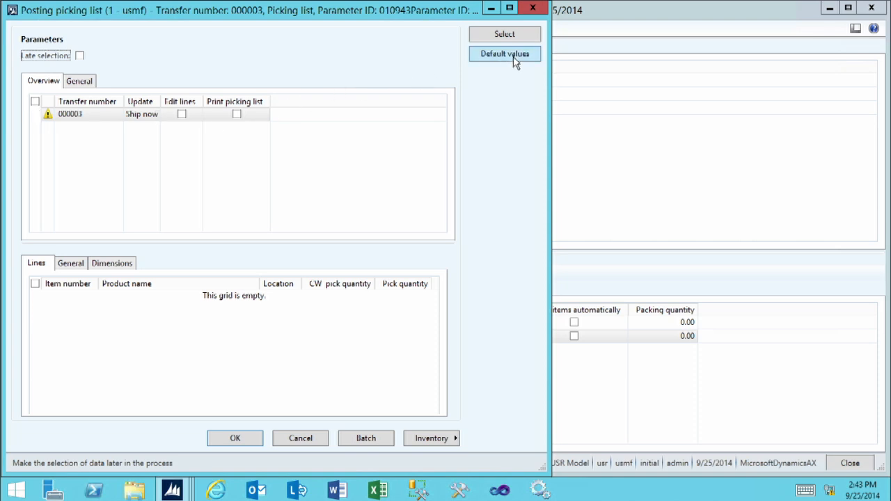
# Post the picking list for the open transfer order with Update set to All and Edit lines enabled
pyautogui.click(140, 116)
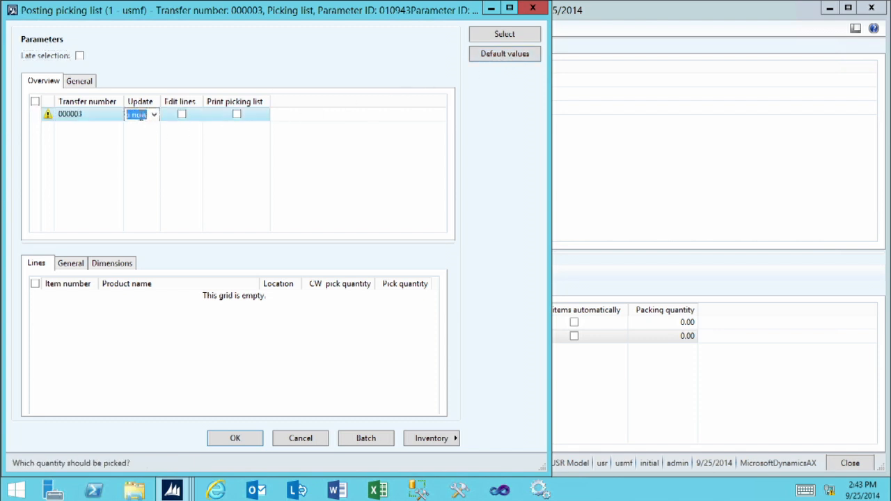
pyautogui.click(155, 115)
pyautogui.click(137, 141)
pyautogui.click(183, 117)
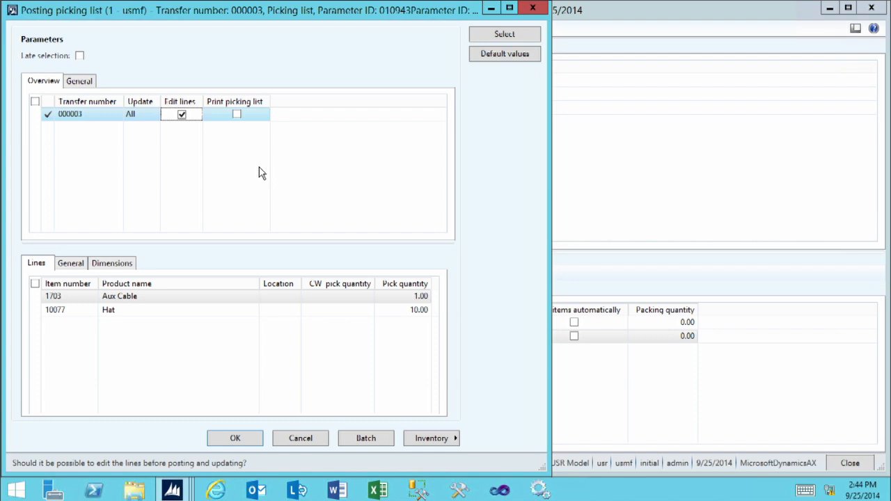
pyautogui.click(231, 438)
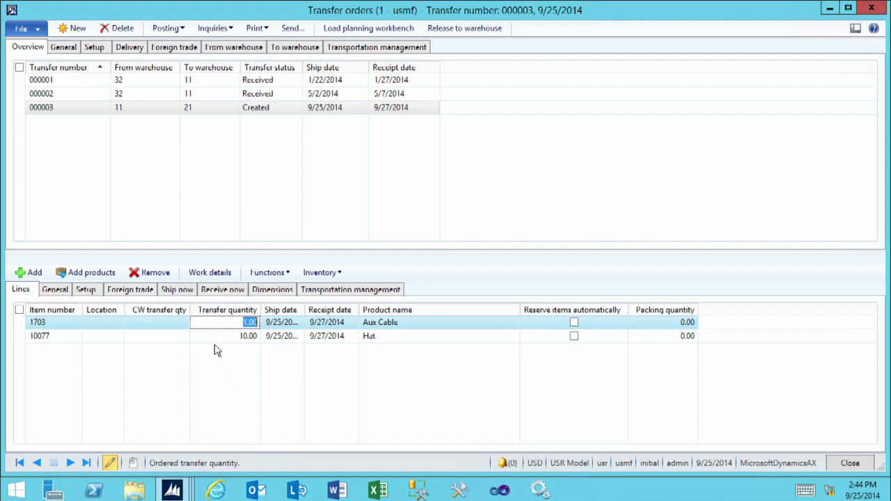
# Open the picking list registration for the transfer order and select its activated picking route
pyautogui.click(168, 31)
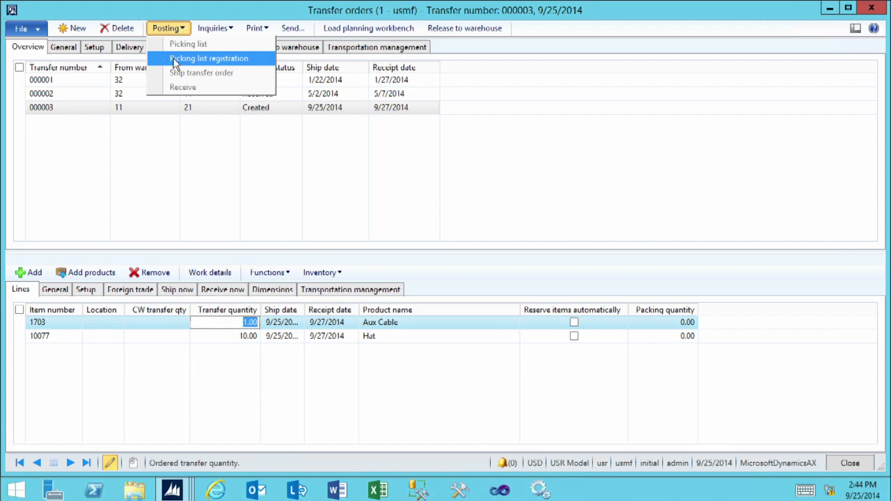
pyautogui.click(175, 60)
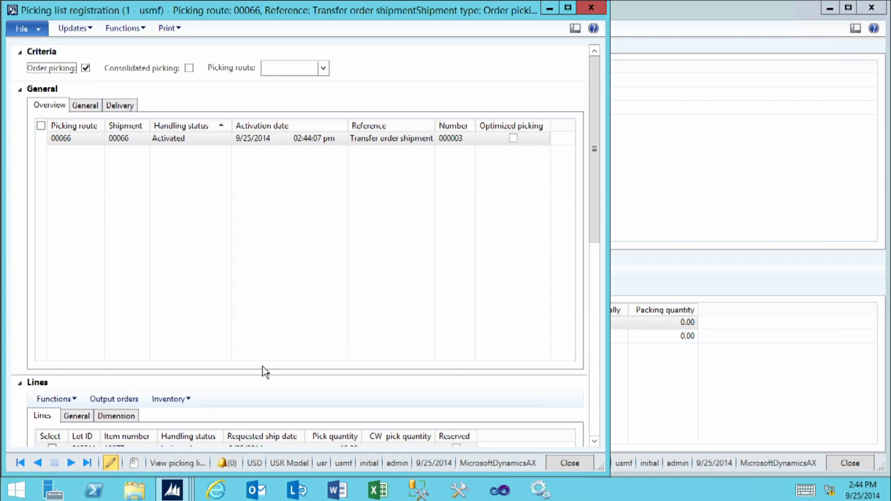
pyautogui.click(193, 139)
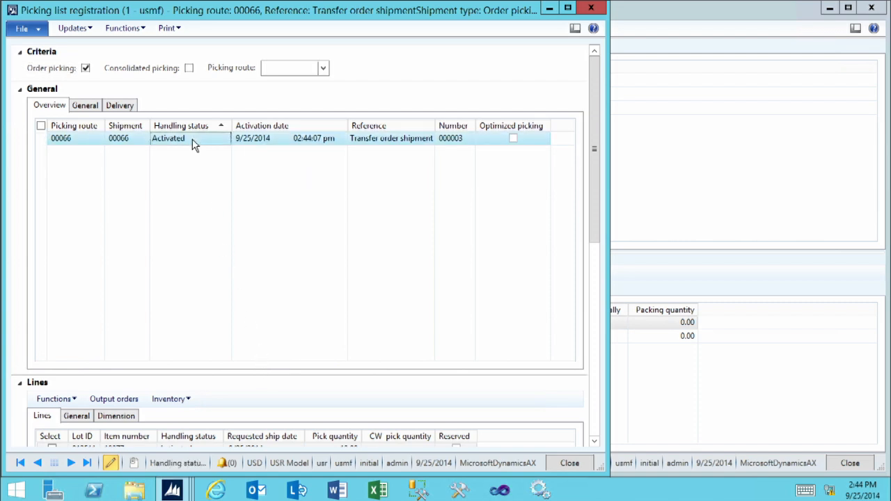
# Review the route's picking lines, the order picking overview quantities and the functions available for the lines
pyautogui.click(21, 89)
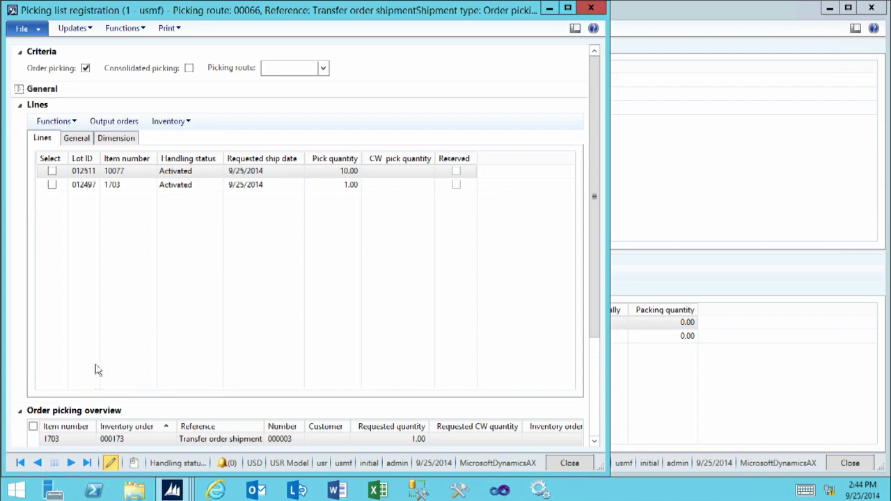
pyautogui.click(21, 104)
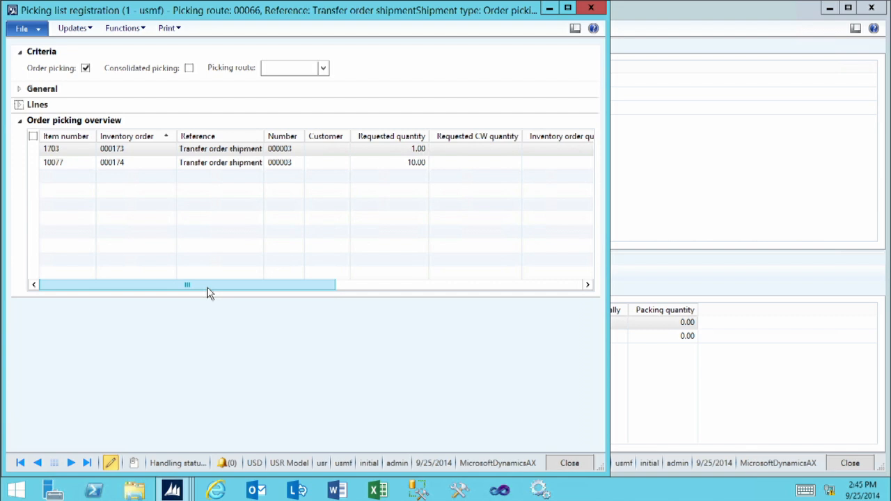
pyautogui.moveTo(207, 289); pyautogui.dragTo(461, 292)
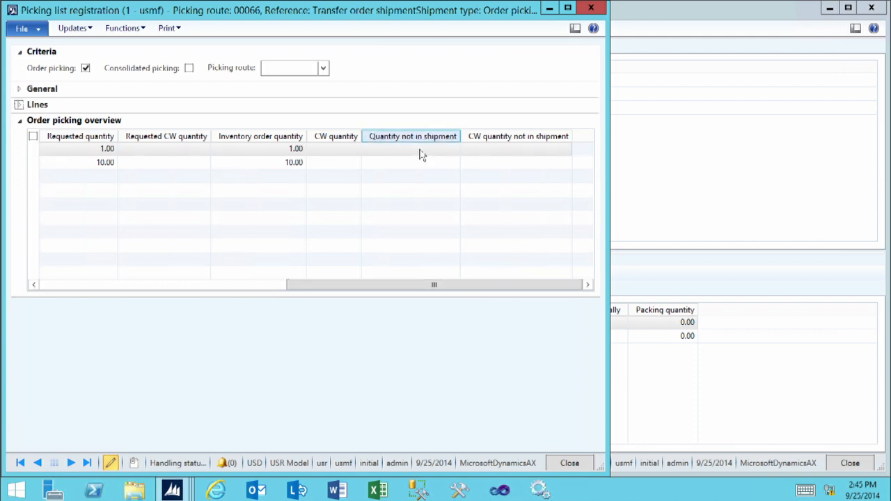
pyautogui.click(157, 289)
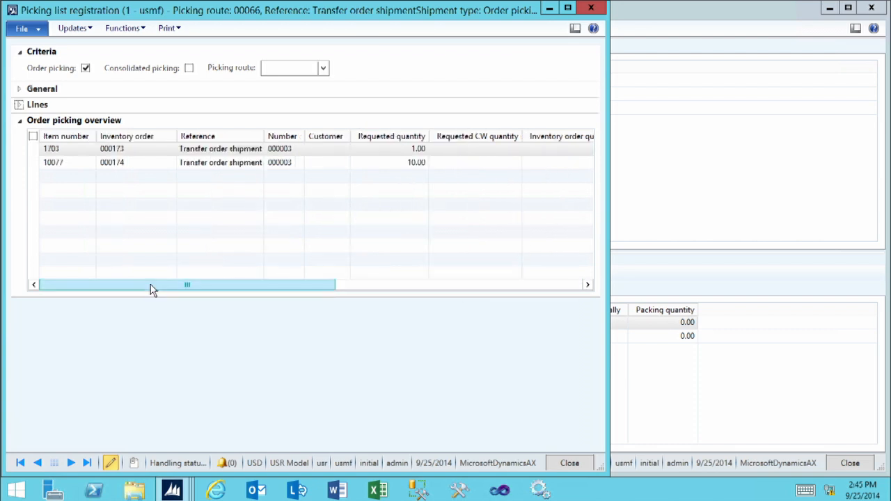
pyautogui.click(19, 104)
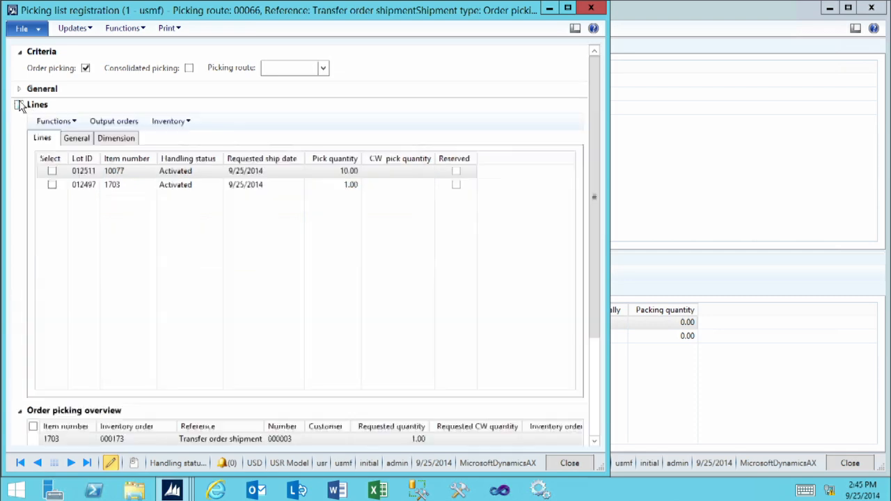
pyautogui.click(59, 123)
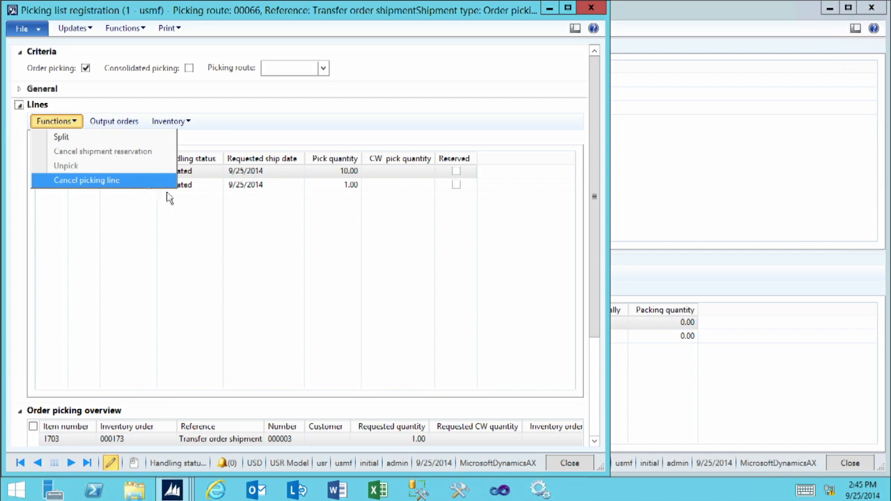
pyautogui.click(204, 178)
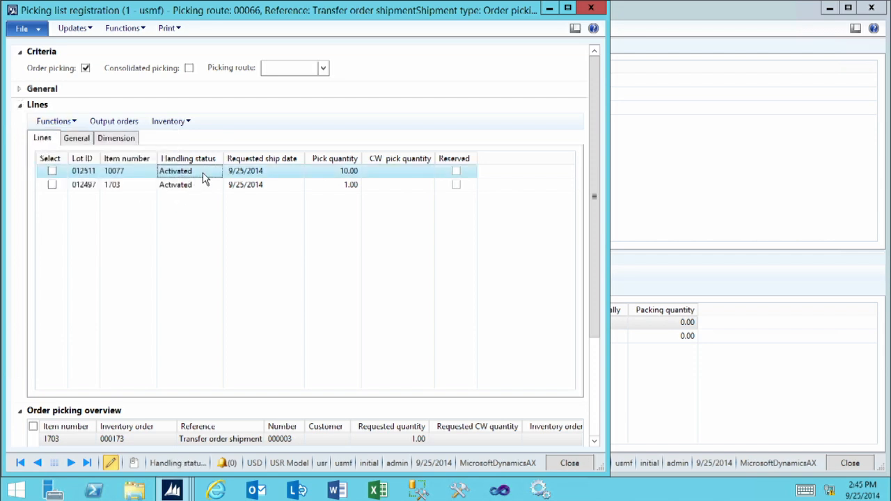
# Try to update all picking lines at once, and read the Infolog details before closing it
pyautogui.click(76, 28)
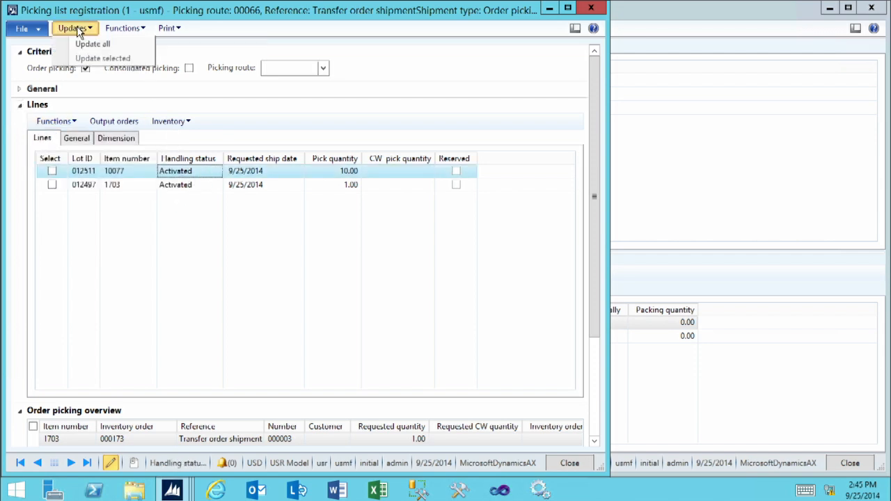
pyautogui.click(90, 46)
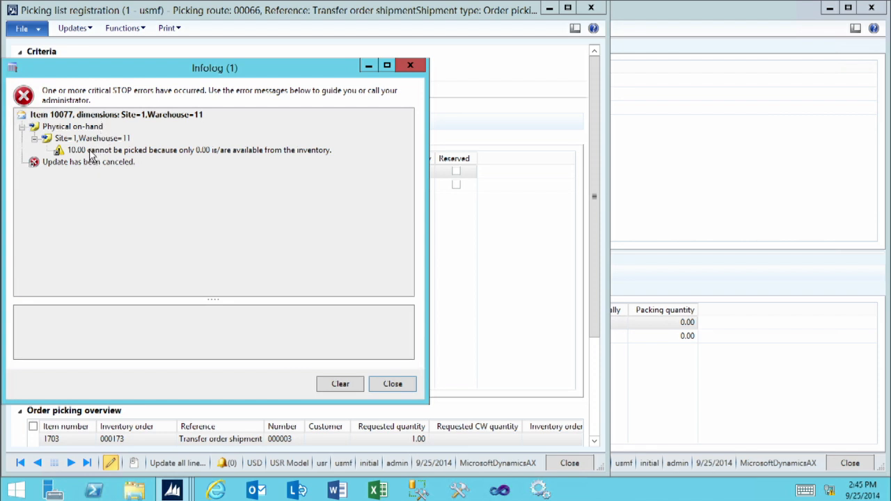
pyautogui.click(91, 152)
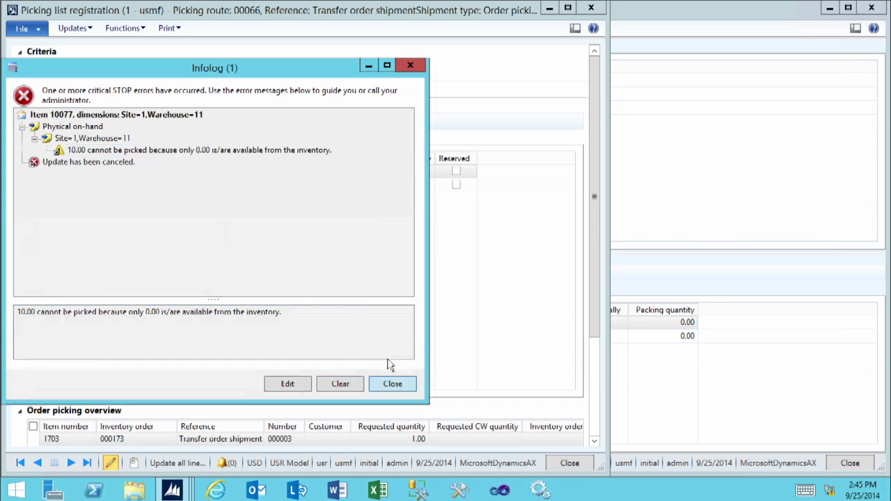
pyautogui.click(393, 384)
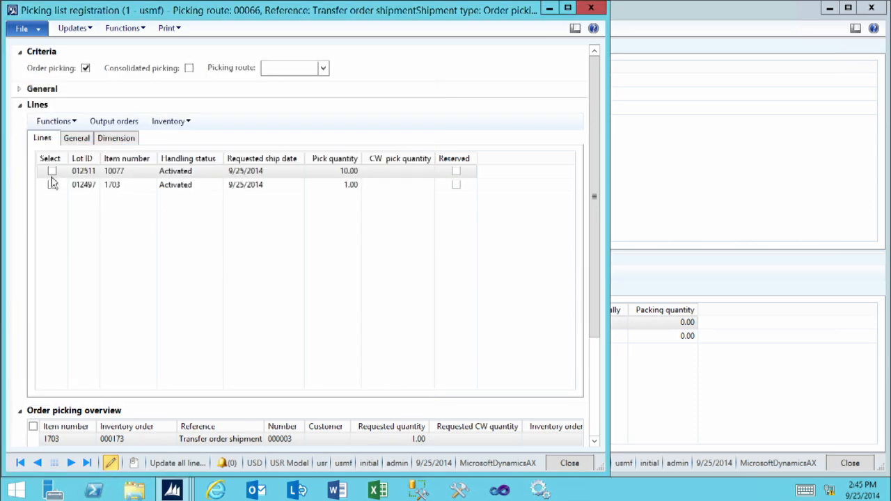
# Register only the item 1703 line as picked using Update selected, and close the picking list registration
pyautogui.click(52, 185)
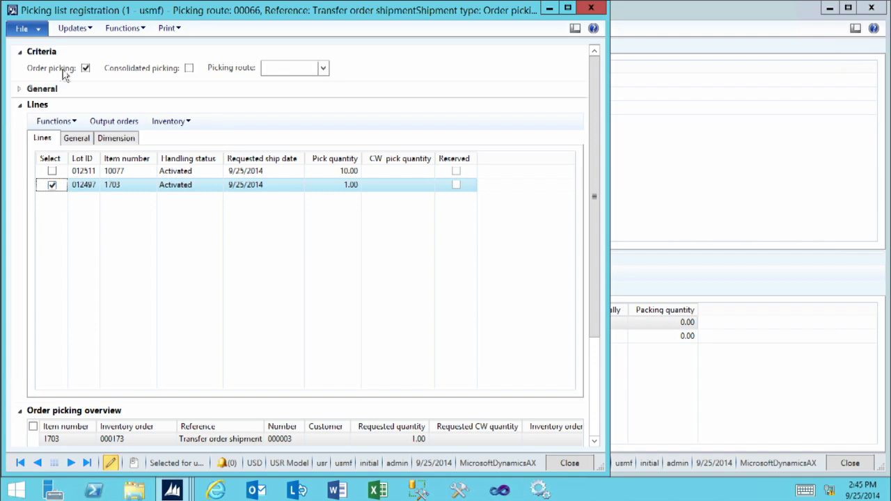
pyautogui.click(81, 30)
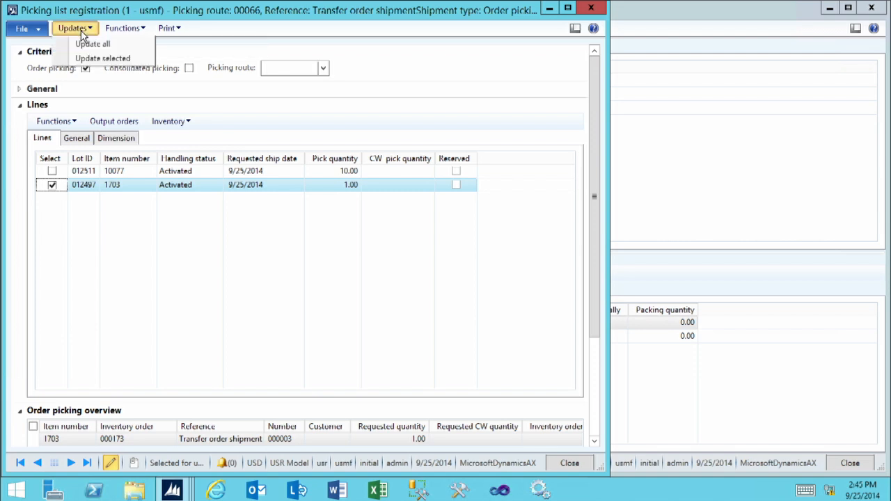
pyautogui.click(84, 58)
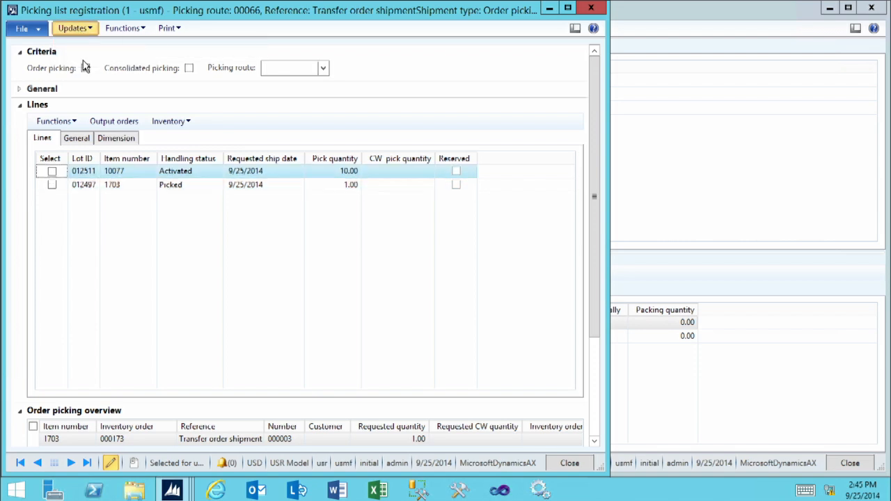
pyautogui.click(186, 187)
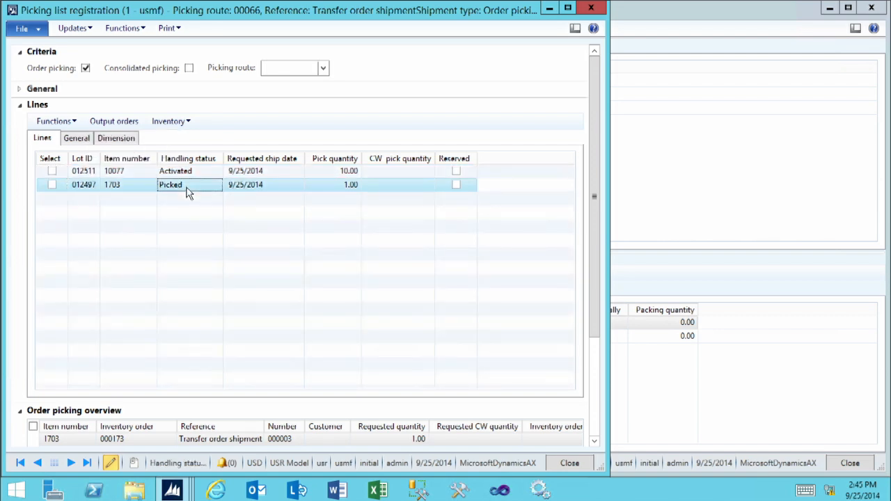
pyautogui.click(563, 465)
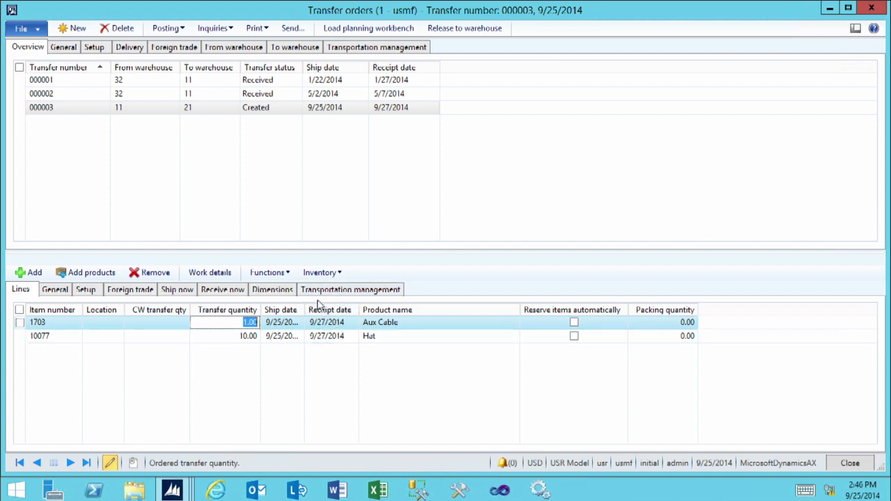
# Open the Ship transfer order posting form and widen its Update column to make the options readable
pyautogui.click(166, 29)
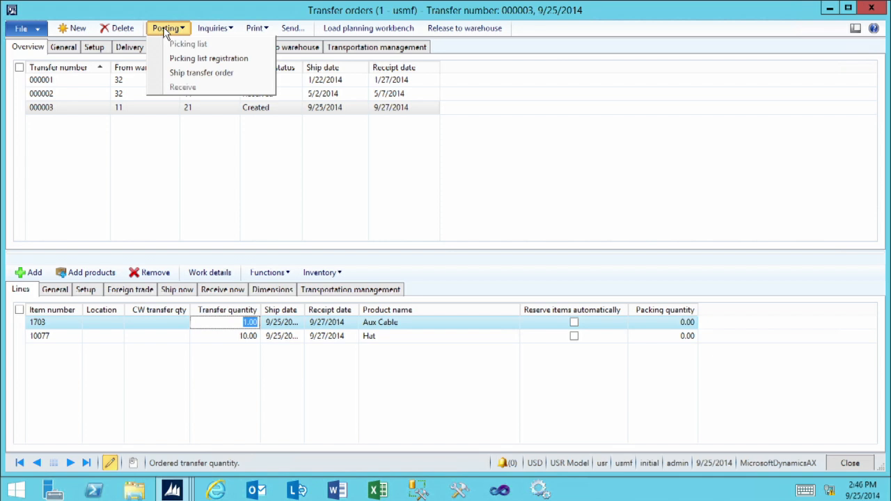
pyautogui.click(180, 74)
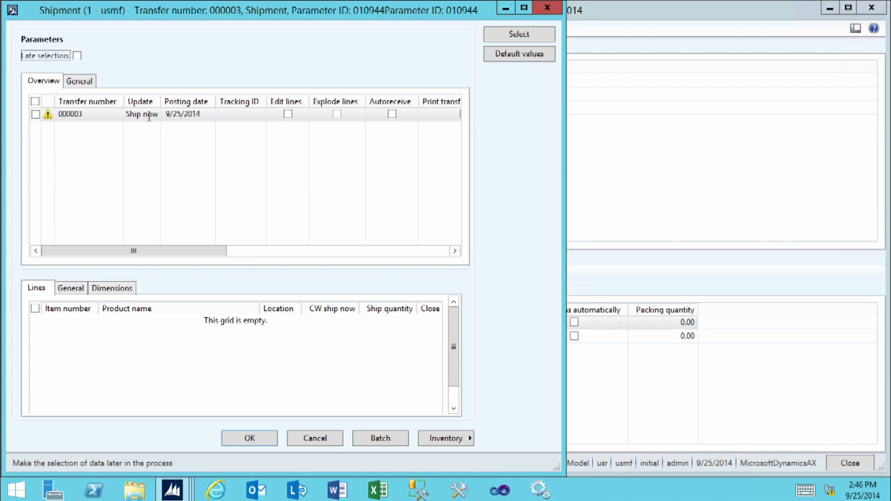
pyautogui.click(141, 114)
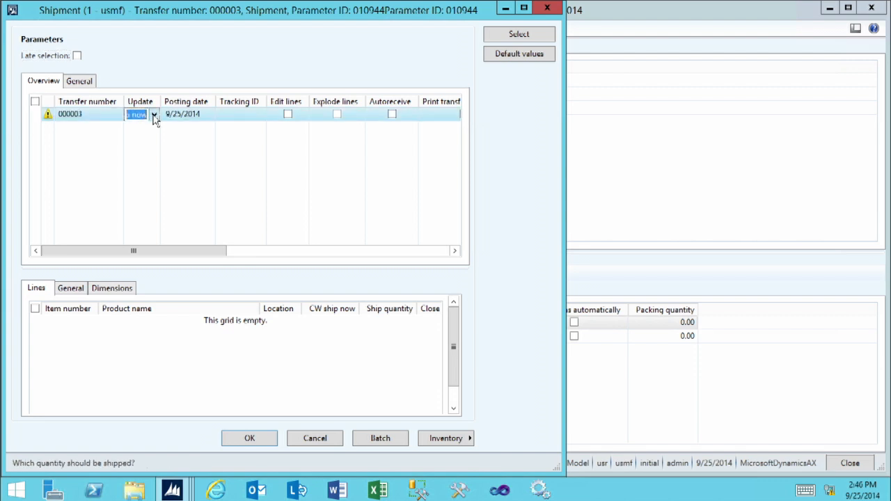
pyautogui.click(153, 115)
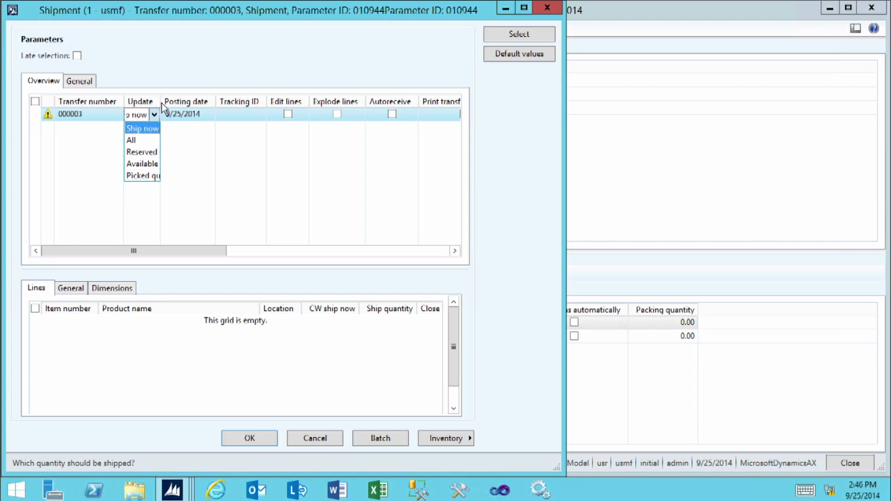
pyautogui.click(164, 106)
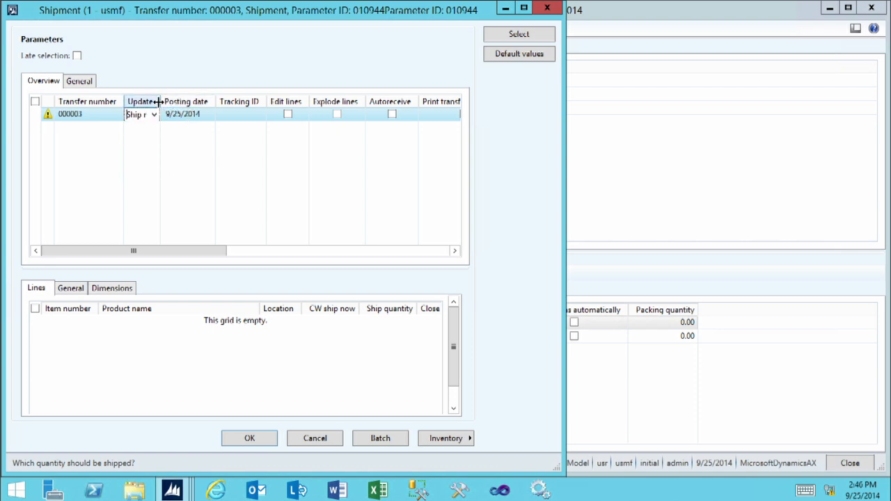
pyautogui.moveTo(160, 102); pyautogui.dragTo(182, 106)
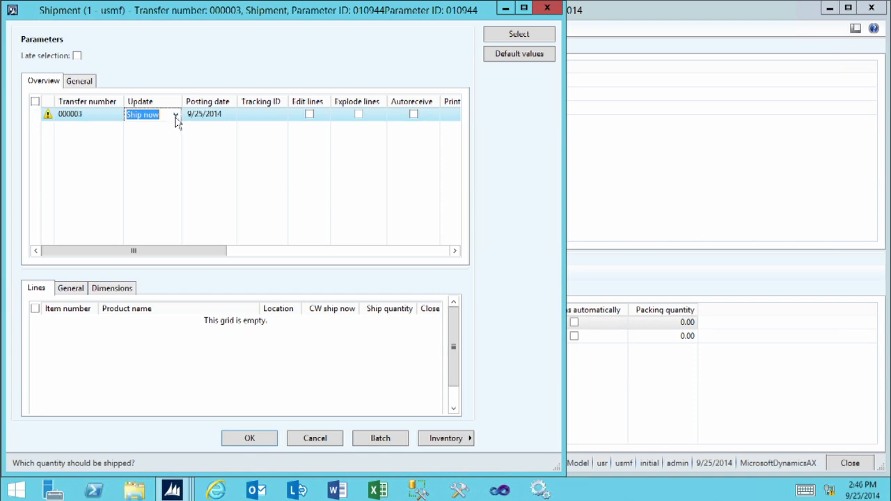
# Set the shipment's Update option to Picked quantity, enable Edit lines and post the shipment
pyautogui.click(175, 116)
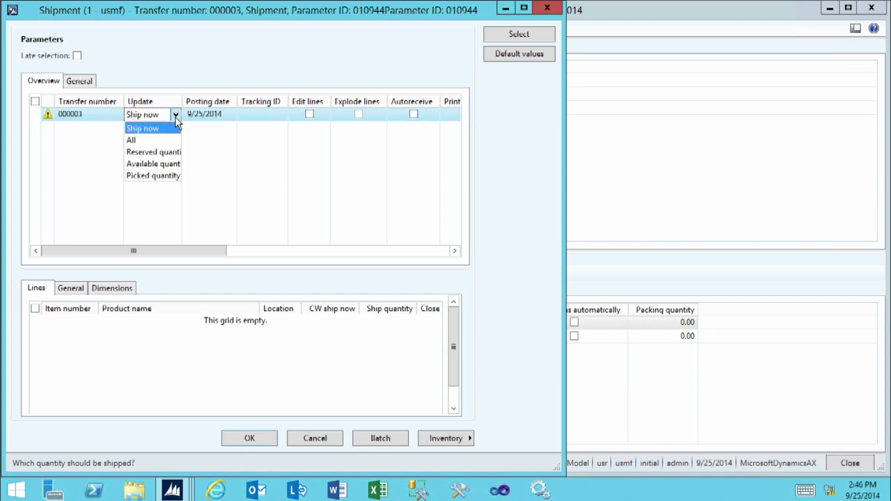
pyautogui.click(152, 175)
pyautogui.click(310, 117)
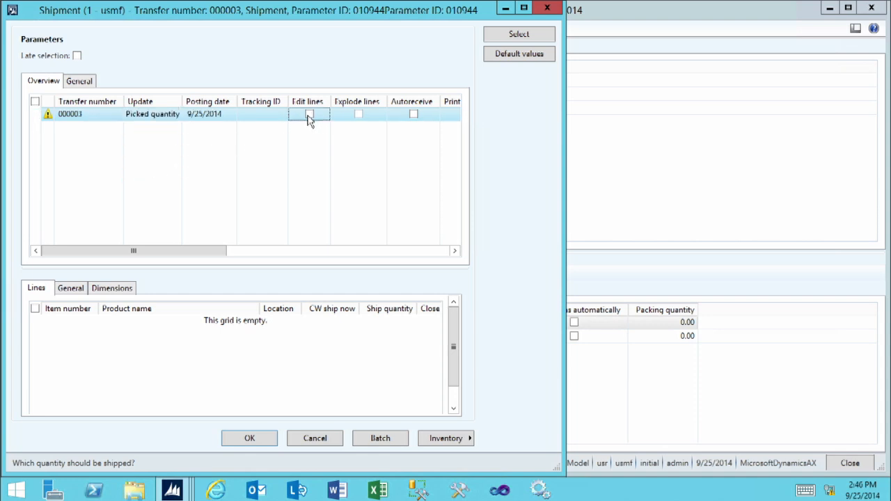
pyautogui.click(310, 115)
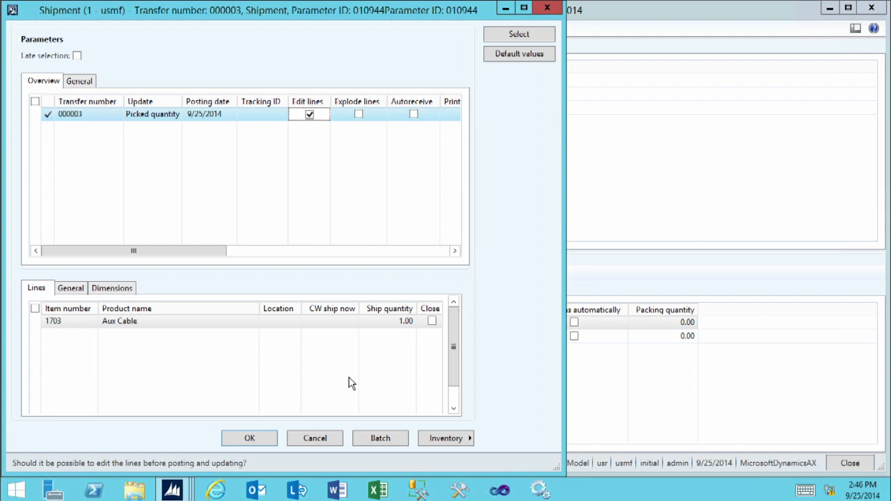
pyautogui.click(249, 447)
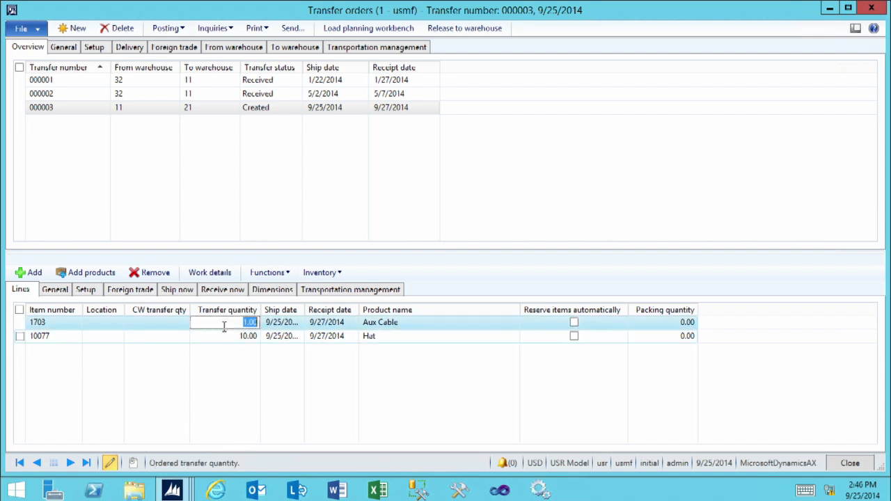
# Check the shipped quantity of item 1703 and the remaining ship quantity of item 10077 in the Ship now details
pyautogui.click(177, 290)
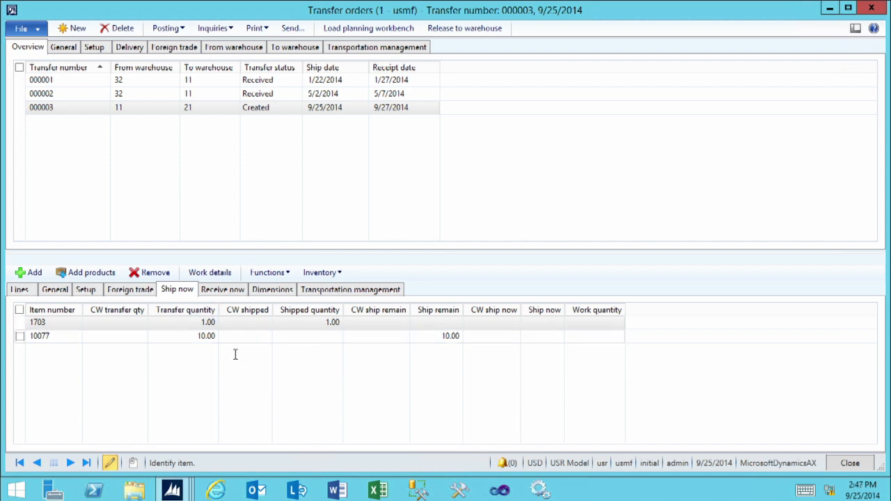
pyautogui.click(311, 326)
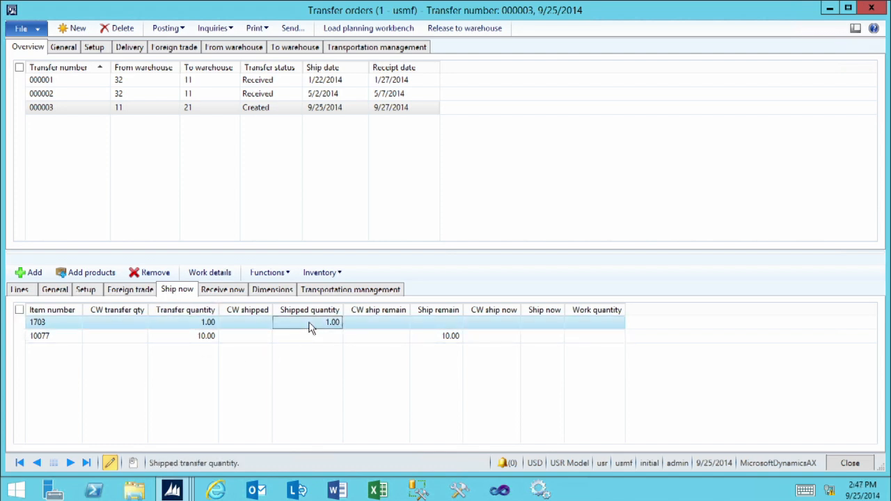
pyautogui.click(435, 345)
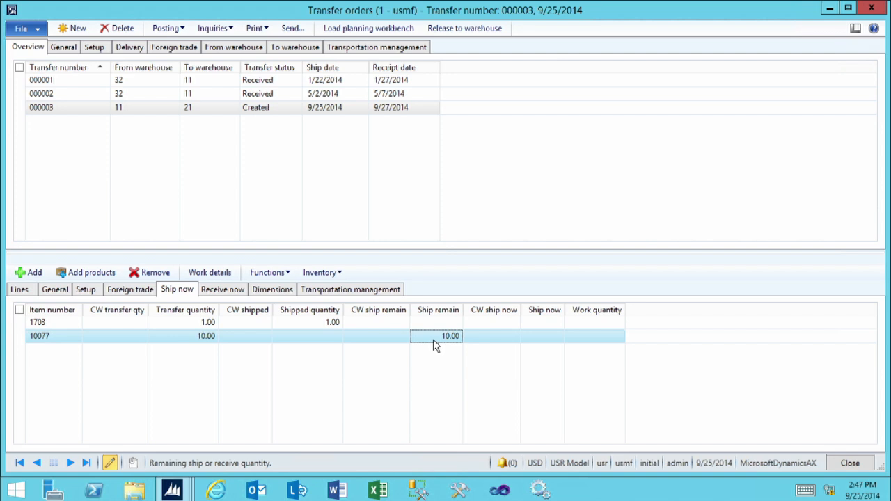
# Show the transfer lines' Receive now details and open the Receive posting form for transfer order 000003
pyautogui.click(222, 291)
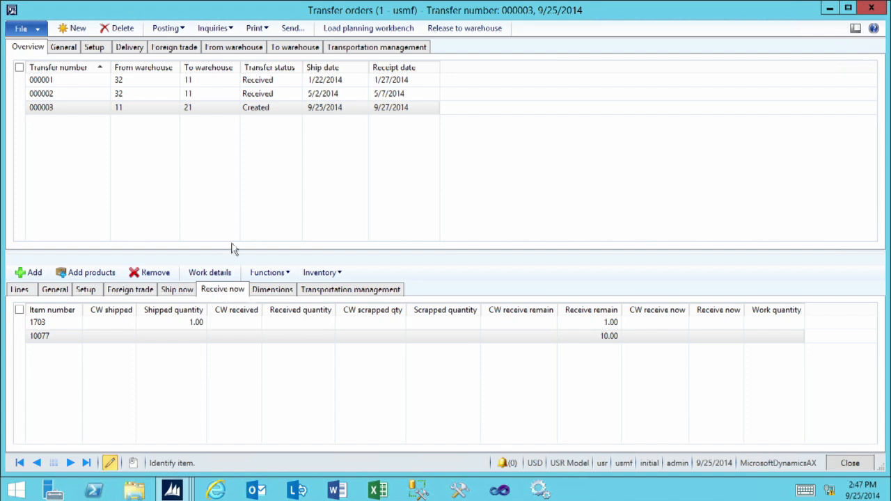
pyautogui.click(165, 28)
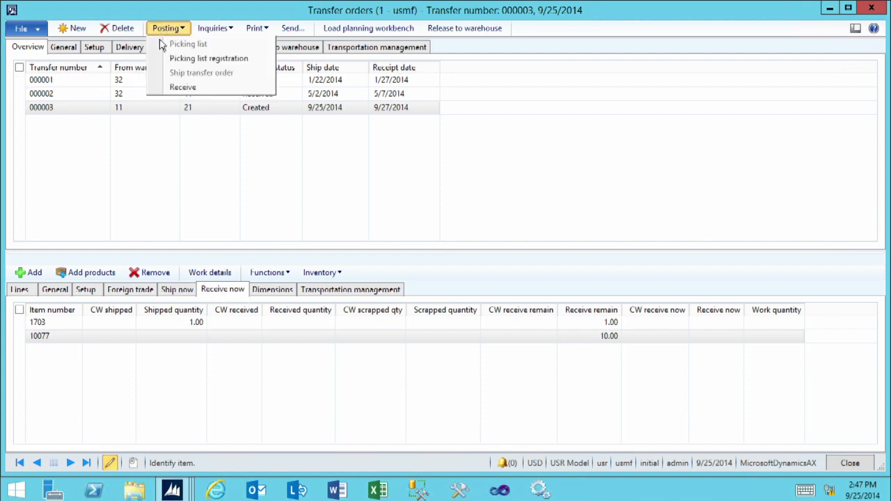
pyautogui.click(180, 88)
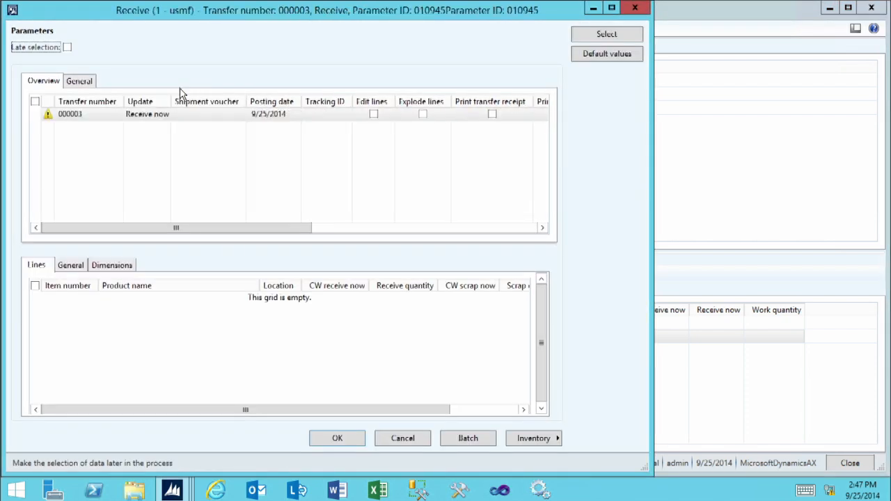
# Set the receipt's Update option to Shipment and enable Edit lines for transfer order 000003
pyautogui.click(160, 114)
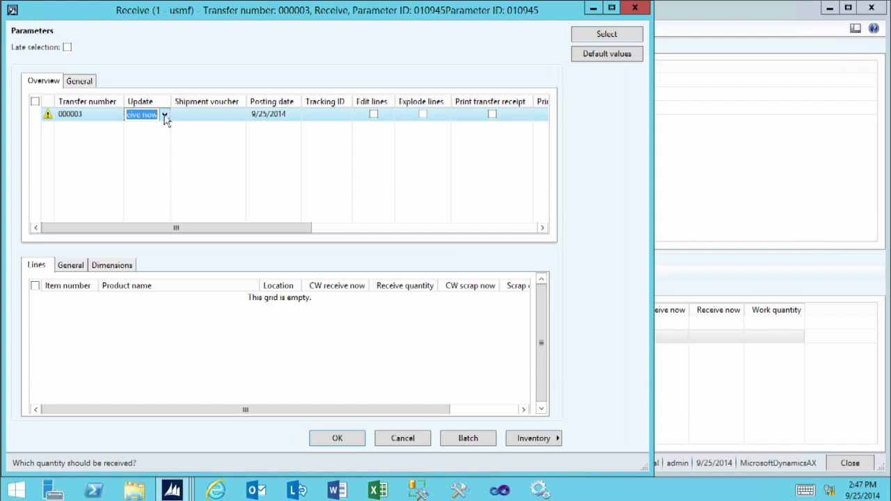
pyautogui.click(165, 117)
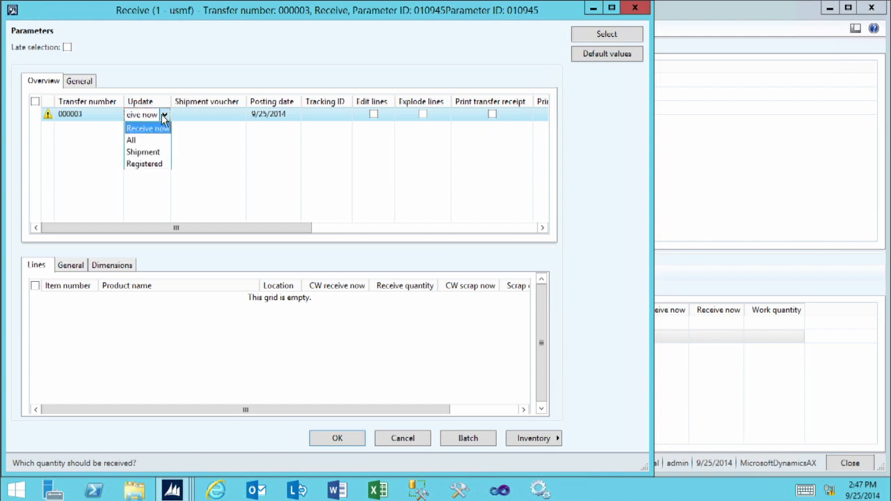
pyautogui.click(143, 155)
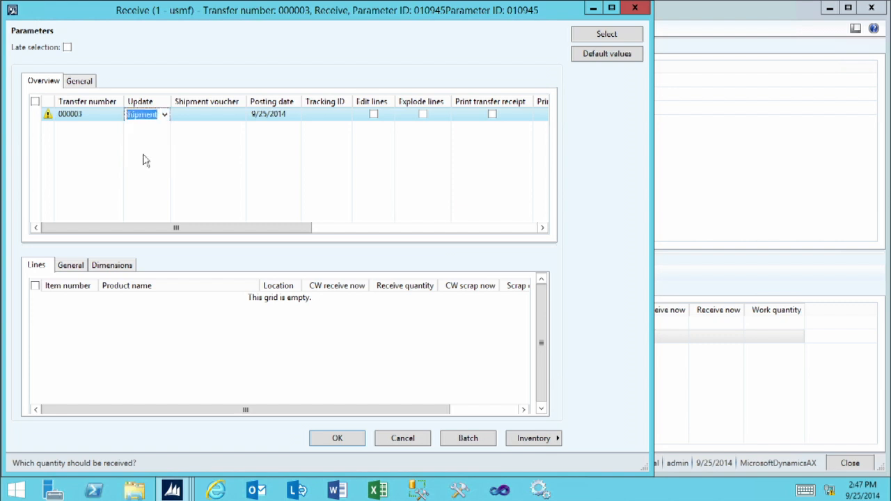
pyautogui.click(374, 115)
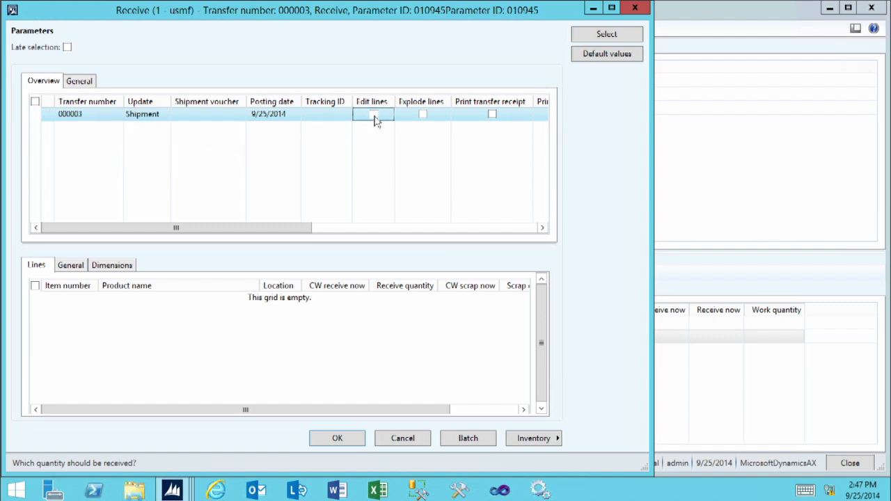
pyautogui.click(138, 352)
# Change the receipt's Update option to All
pyautogui.click(166, 118)
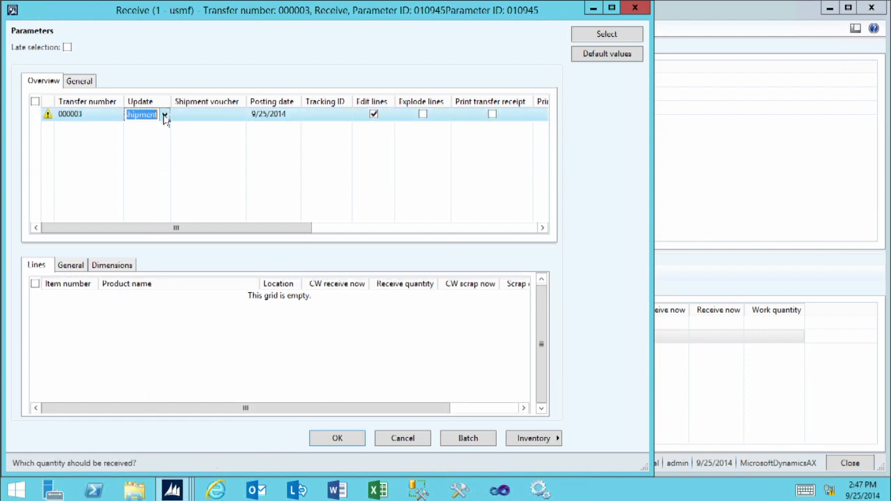
pyautogui.click(166, 117)
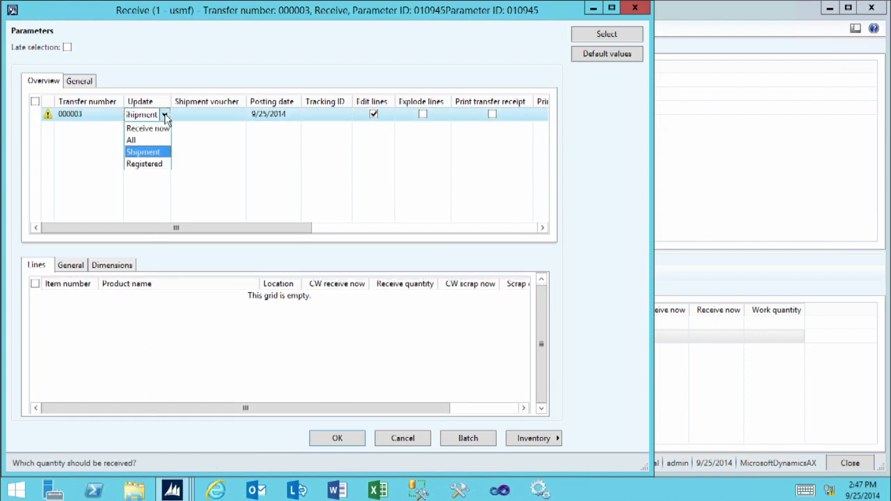
pyautogui.click(131, 141)
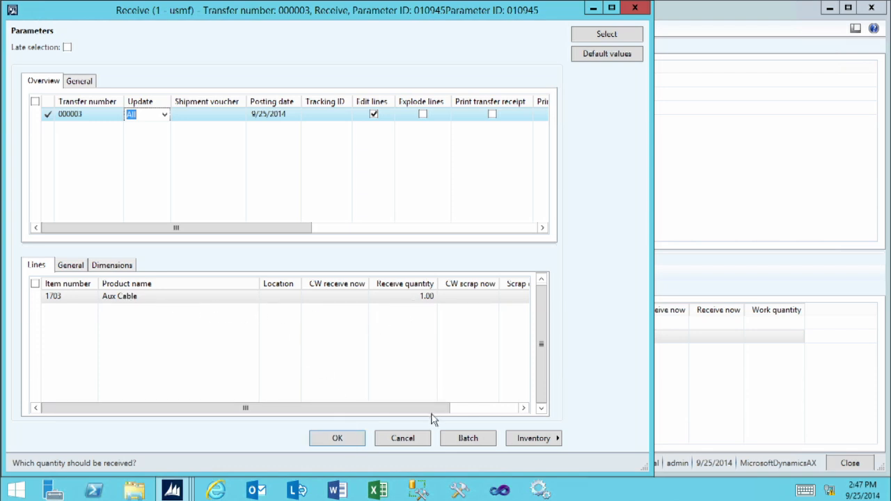
# Inspect the Scrap quantity field on the Aux Cable line, leave it empty and post the receipt
pyautogui.moveTo(429, 412); pyautogui.dragTo(495, 411)
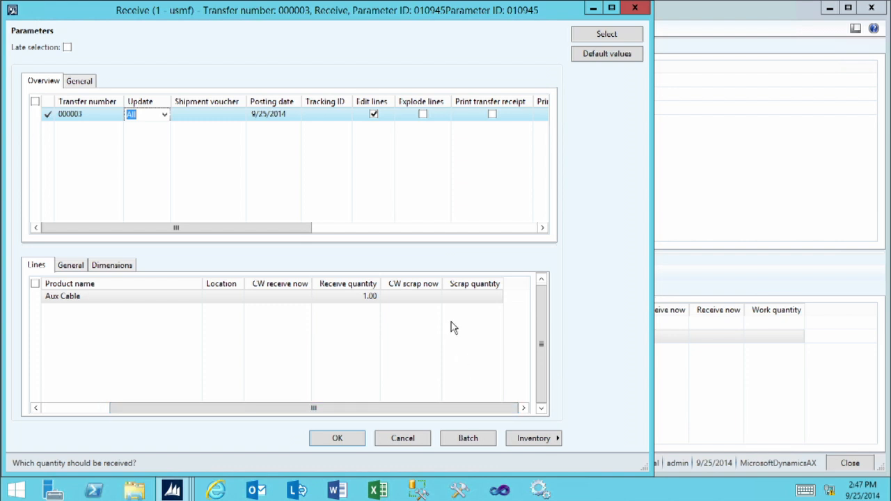
pyautogui.click(455, 298)
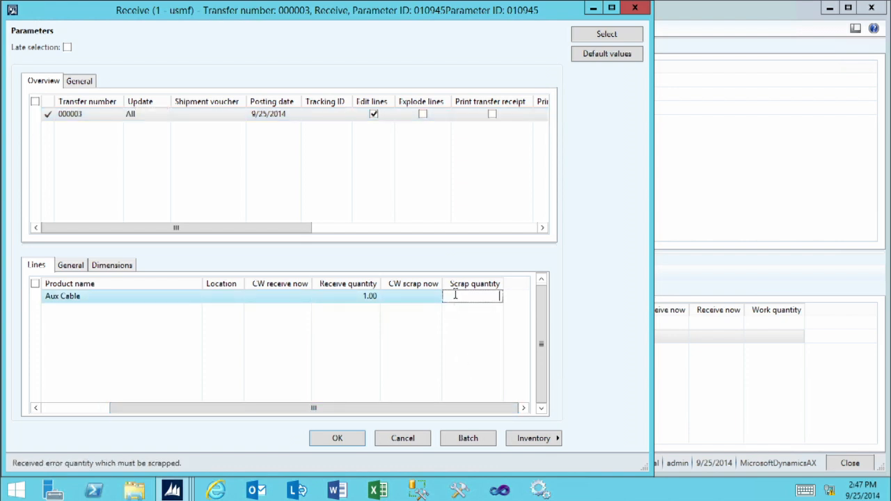
pyautogui.click(338, 440)
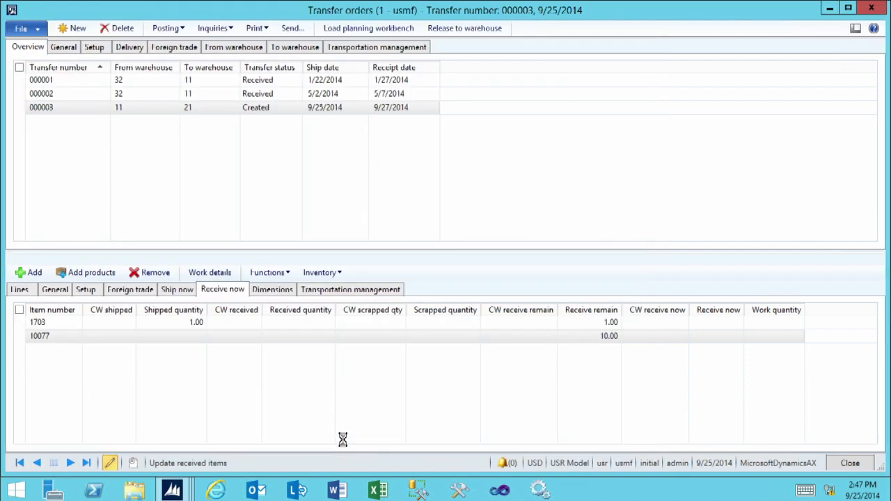